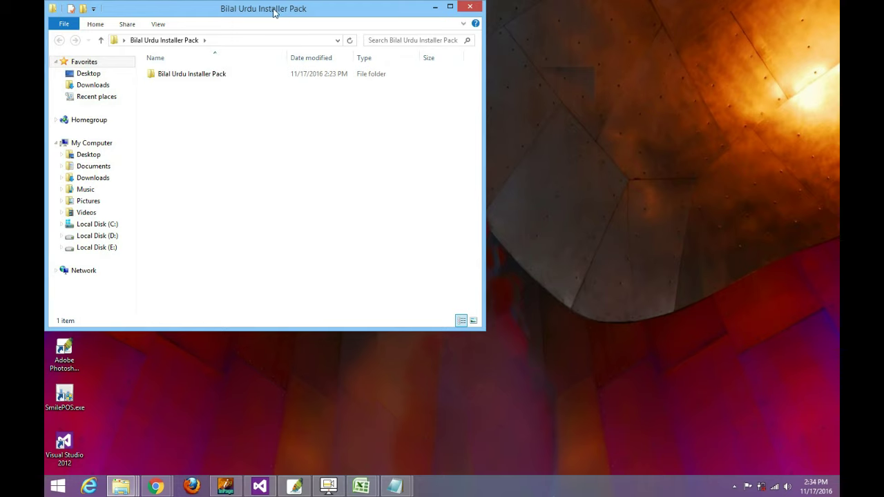
# Look through the Urdu installer pack, locate setup in the 01_Aub_Phonetic folder, and close the folder window
pyautogui.doubleClick(252, 176)
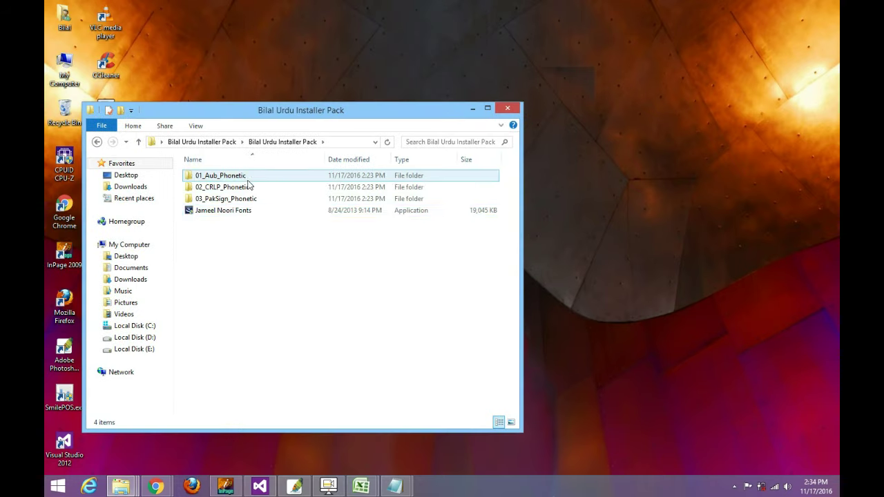
pyautogui.click(246, 215)
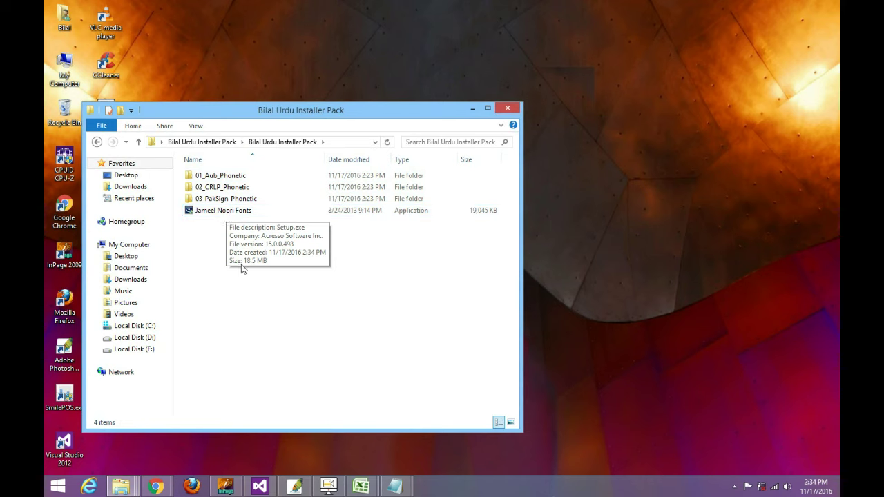
pyautogui.click(216, 178)
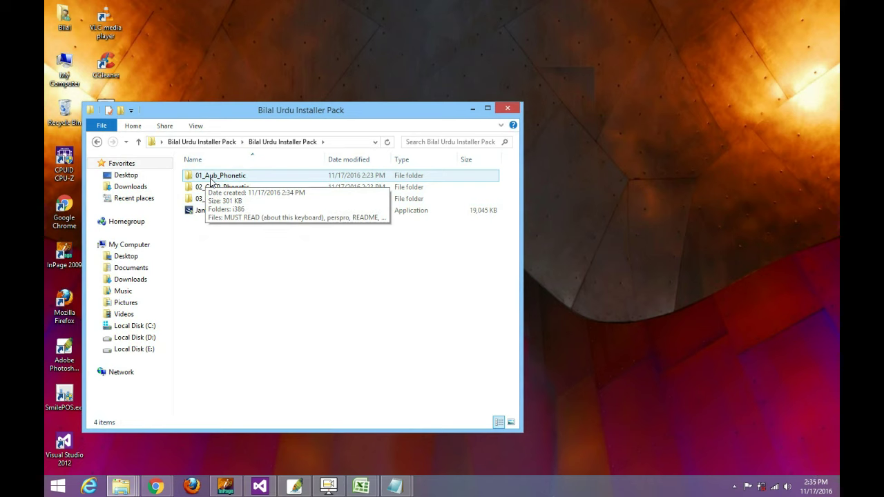
pyautogui.doubleClick(211, 179)
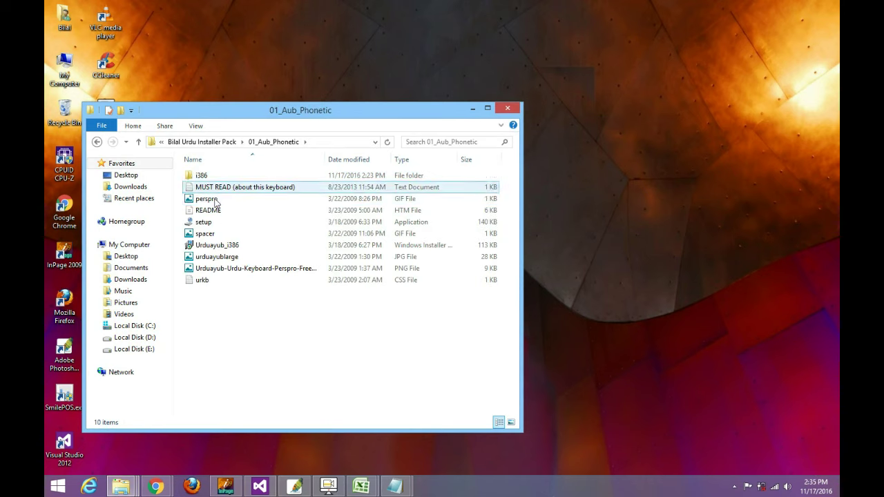
pyautogui.click(226, 227)
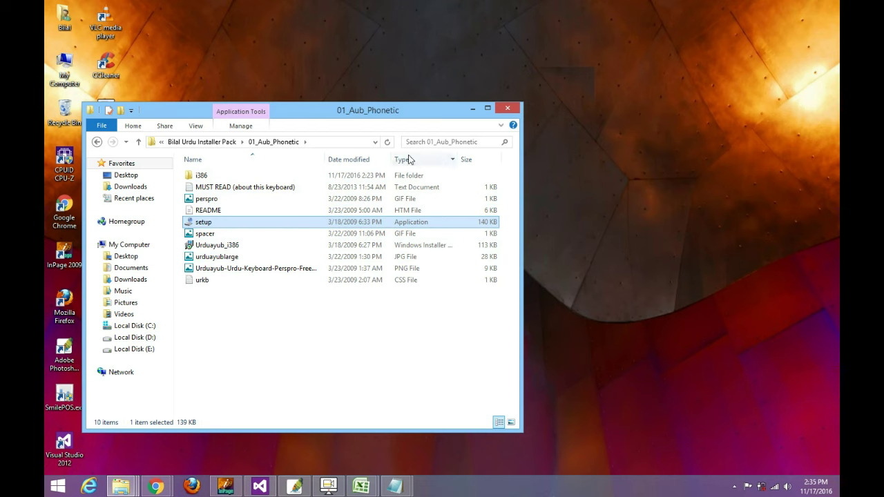
pyautogui.click(508, 110)
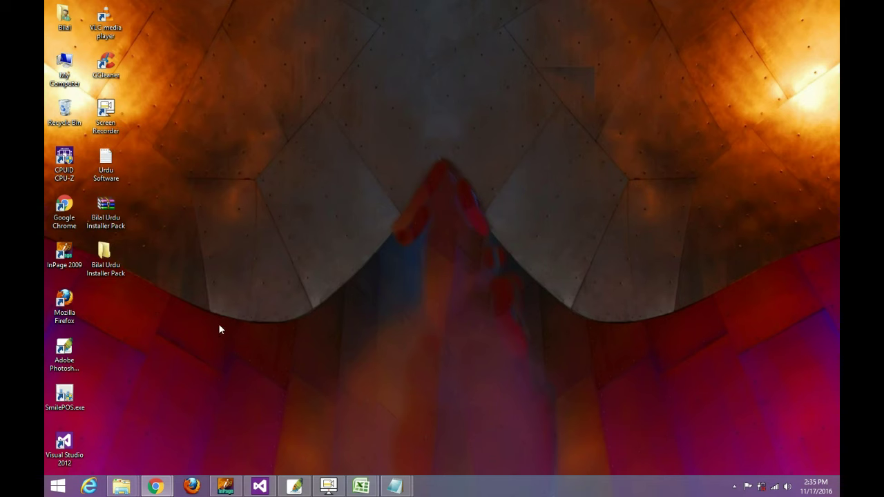
# Open the Control Panel's language preferences under Clock, Language, and Region
pyautogui.rightClick(65, 486)
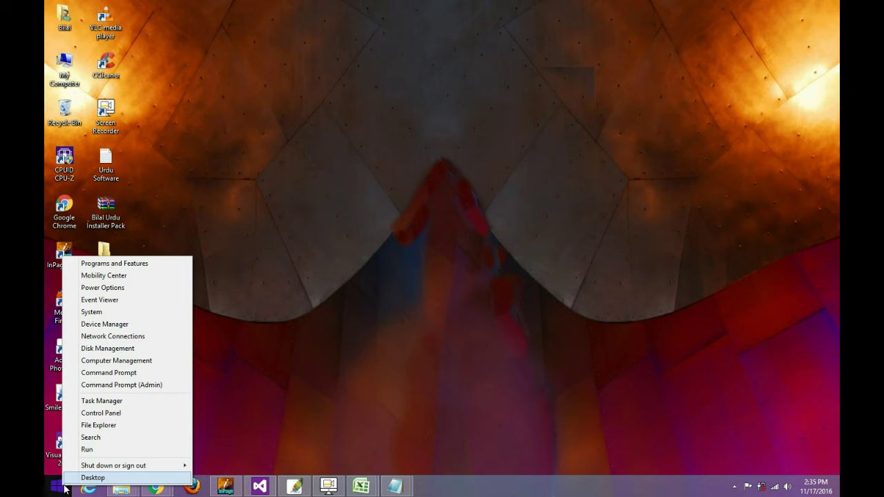
pyautogui.click(124, 413)
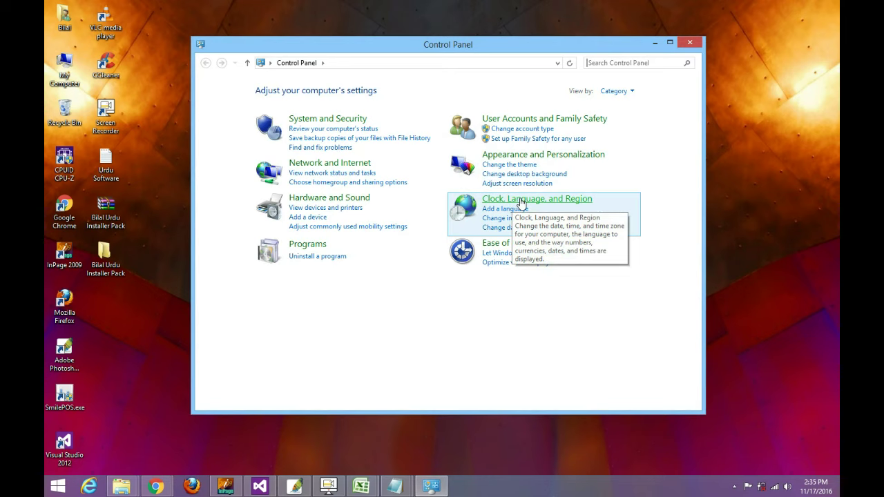
pyautogui.click(521, 201)
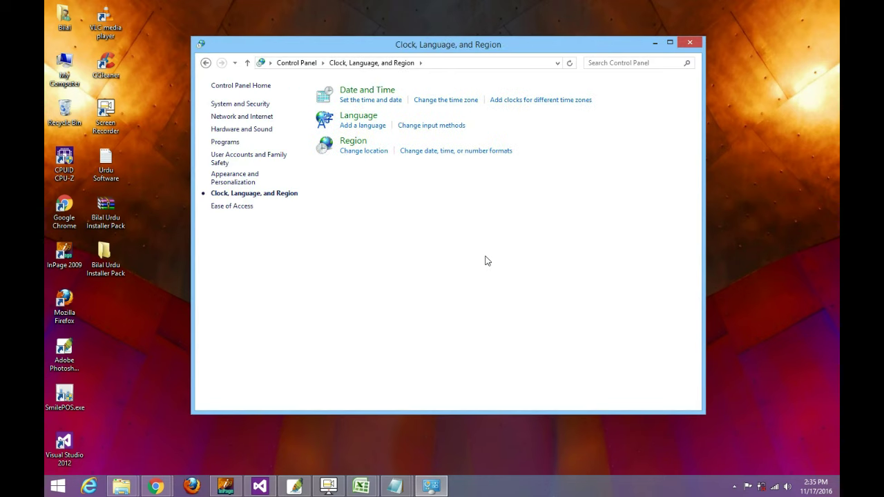
pyautogui.click(372, 126)
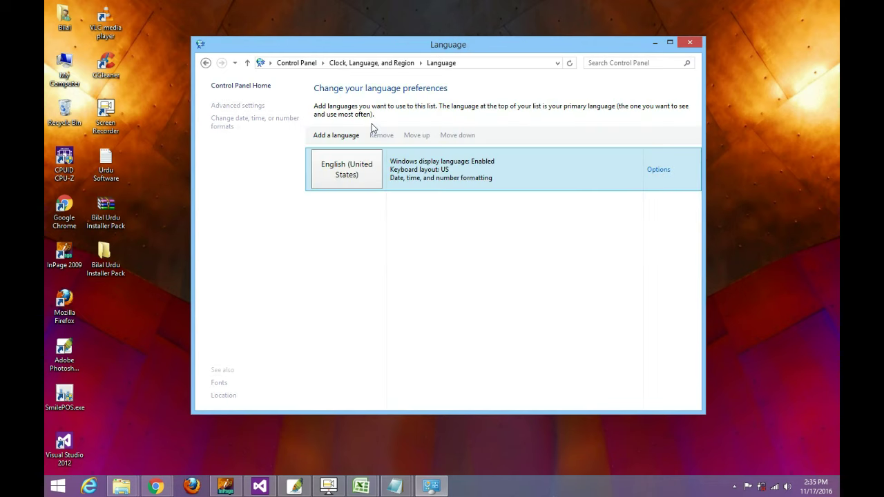
# Add Urdu (Pakistan) to the list of Windows languages
pyautogui.click(333, 133)
pyautogui.click(339, 140)
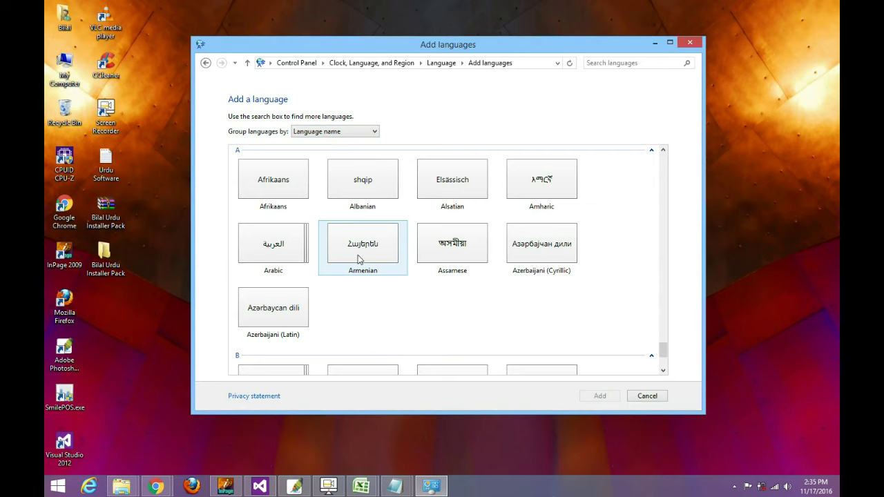
pyautogui.press('u')
pyautogui.press('u')
pyautogui.press('u')
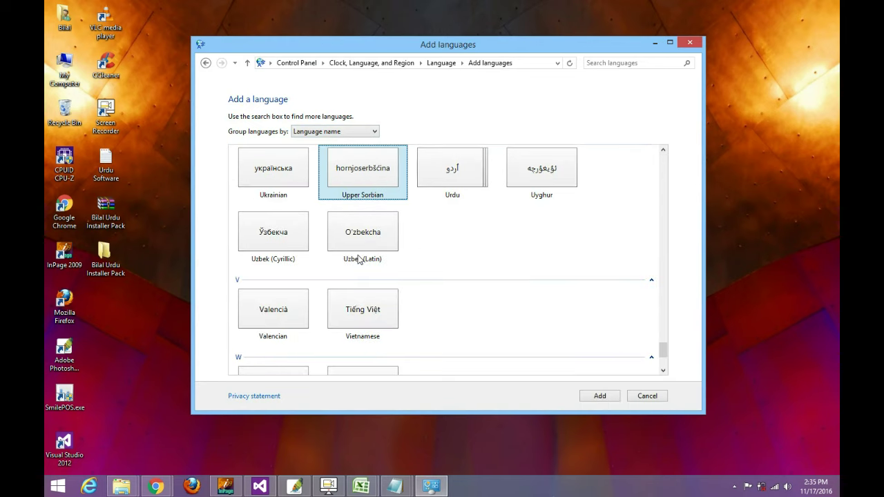
pyautogui.doubleClick(471, 176)
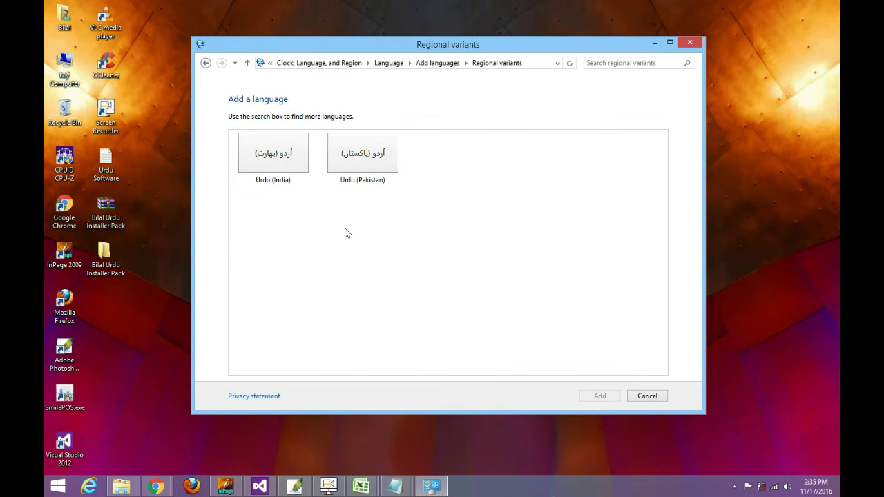
pyautogui.doubleClick(368, 161)
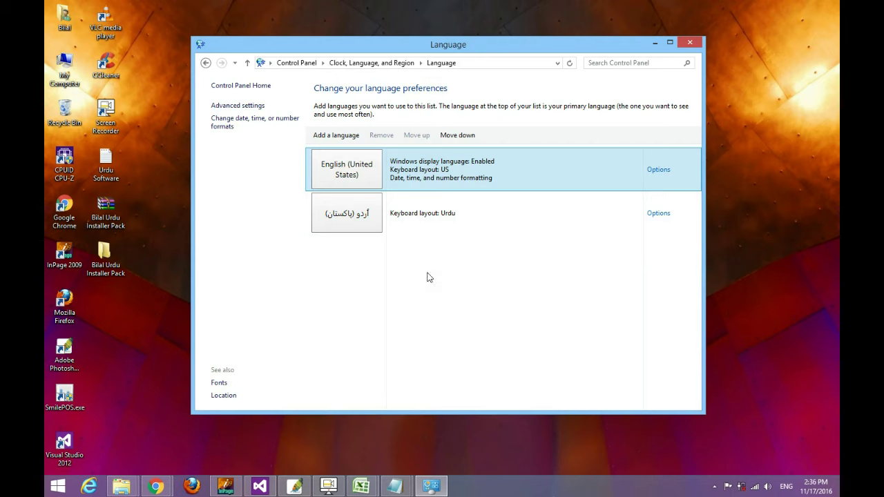
# Add the Urduayub keyboard as an input method for Urdu (Pakistan)
pyautogui.click(656, 214)
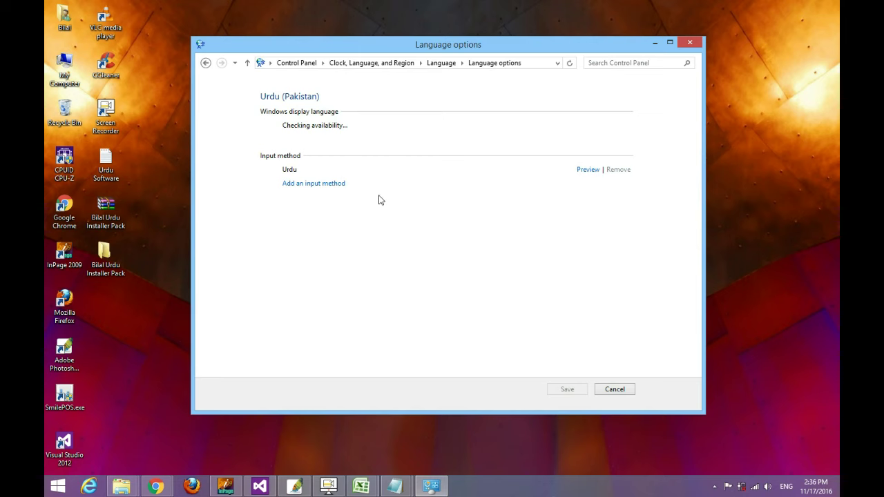
pyautogui.click(315, 184)
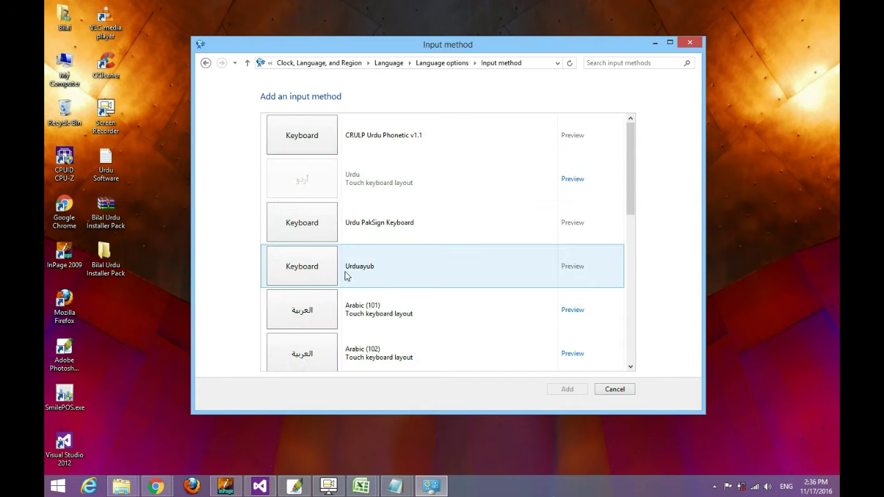
pyautogui.doubleClick(316, 274)
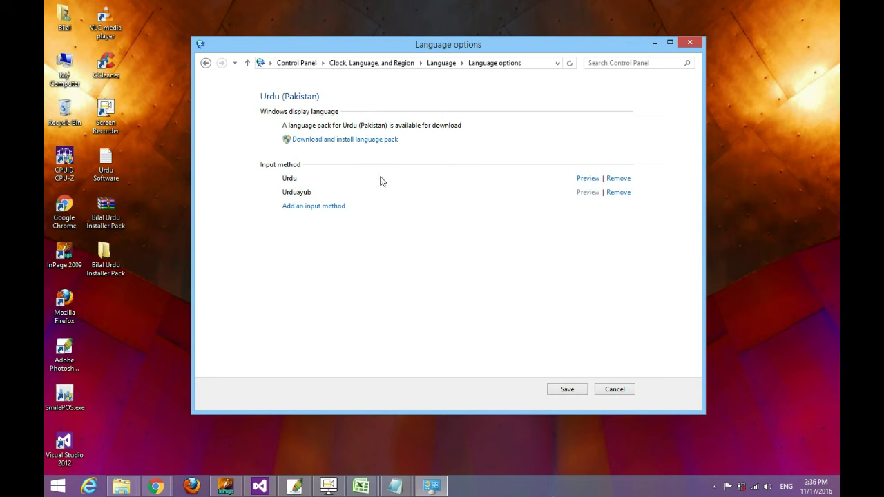
# Preview the key layout of the standard Urdu input method and close the preview
pyautogui.click(589, 181)
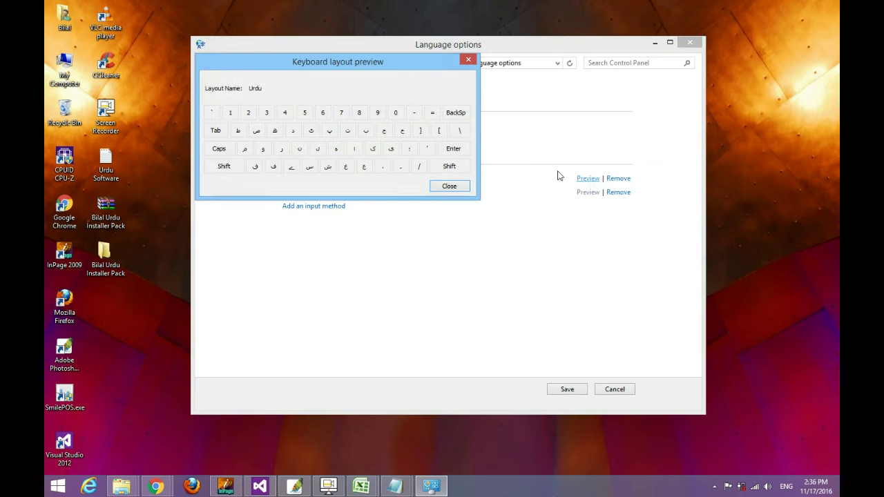
pyautogui.moveTo(390, 66); pyautogui.dragTo(386, 214)
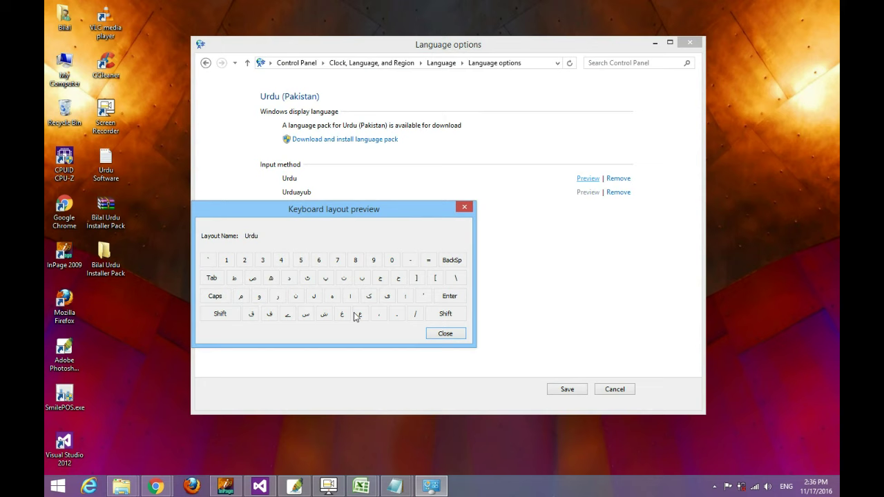
pyautogui.click(463, 208)
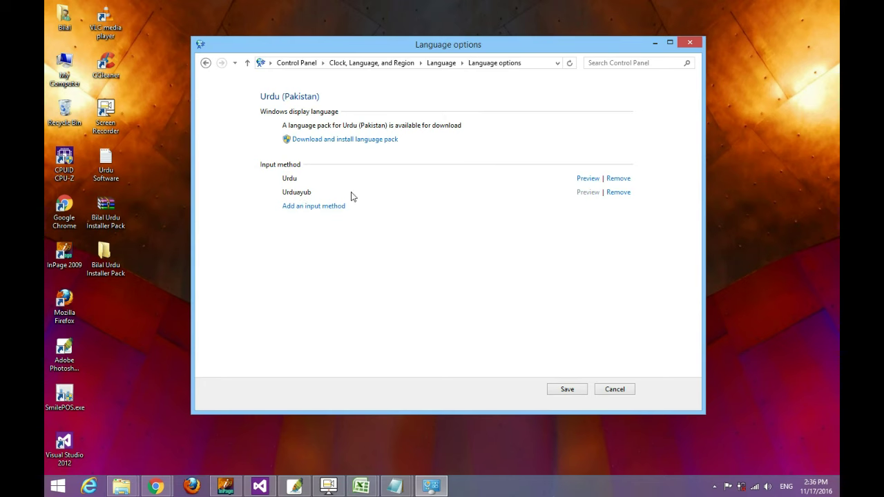
# Remove the standard Urdu input method, save and close the language settings, and check the available input languages
pyautogui.click(618, 179)
pyautogui.click(567, 390)
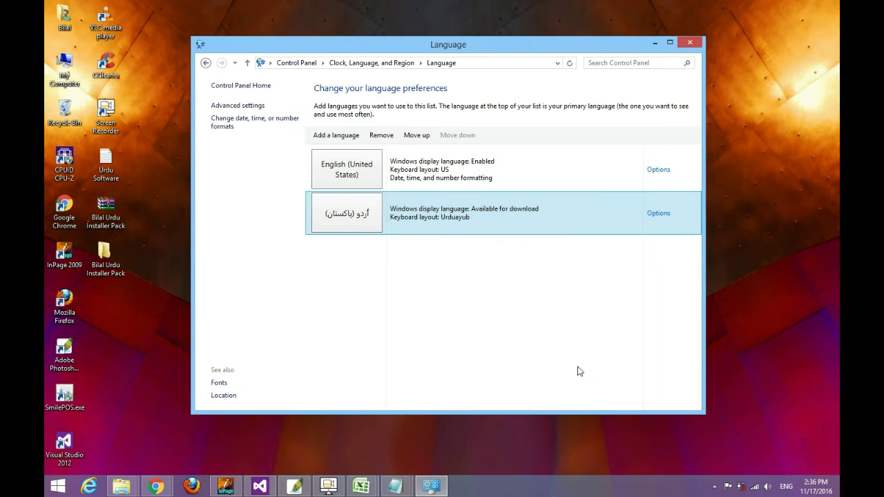
pyautogui.click(691, 43)
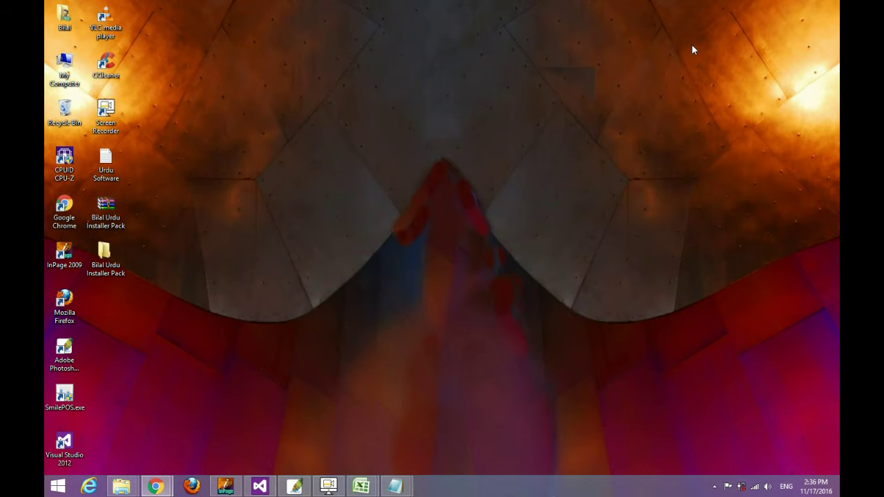
pyautogui.click(786, 486)
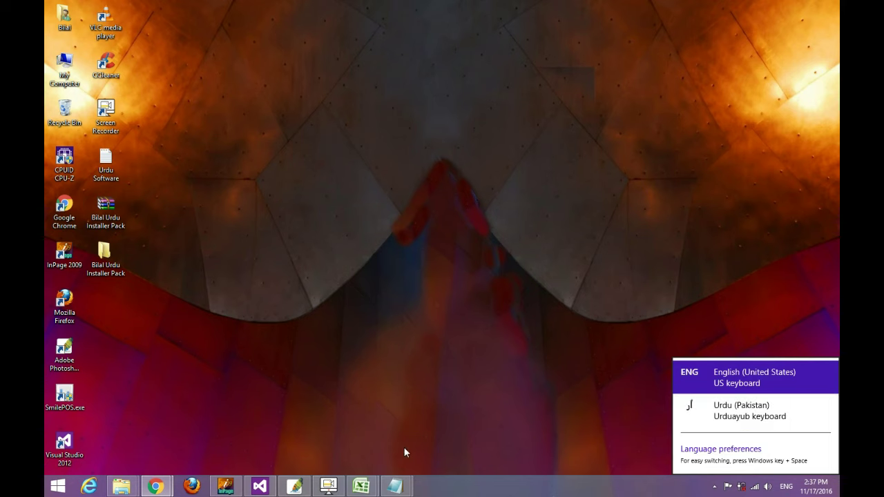
# Switch to the Urdu Software document in Notepad, maximize it and delete all its text
pyautogui.click(403, 481)
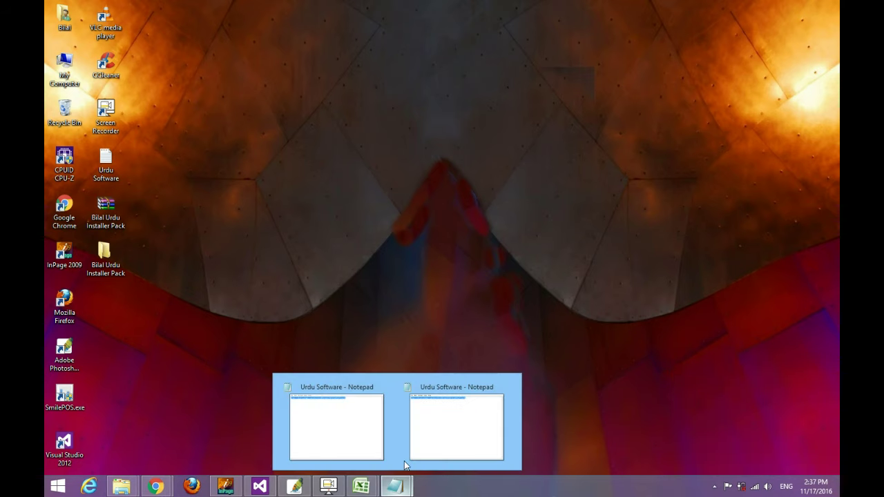
pyautogui.click(441, 436)
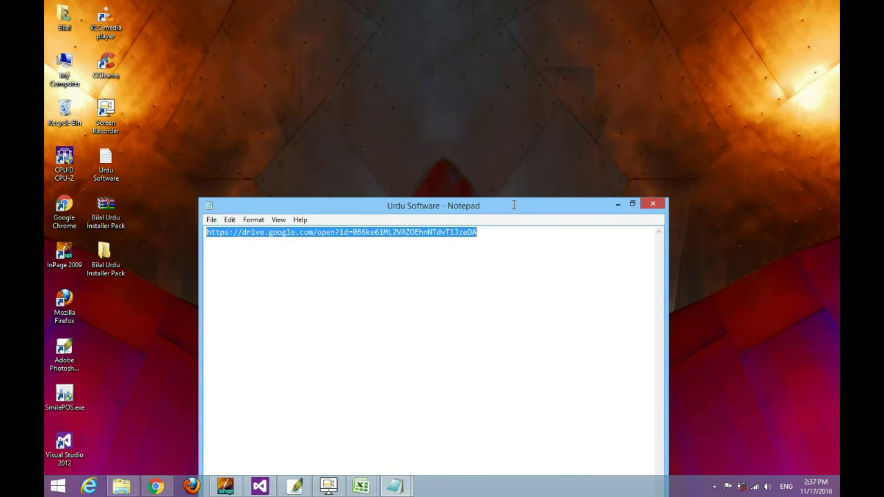
pyautogui.doubleClick(513, 207)
pyautogui.click(445, 148)
pyautogui.hotkey('ctrl', 'a')
pyautogui.write('\\')
pyautogui.press('BackSpace')
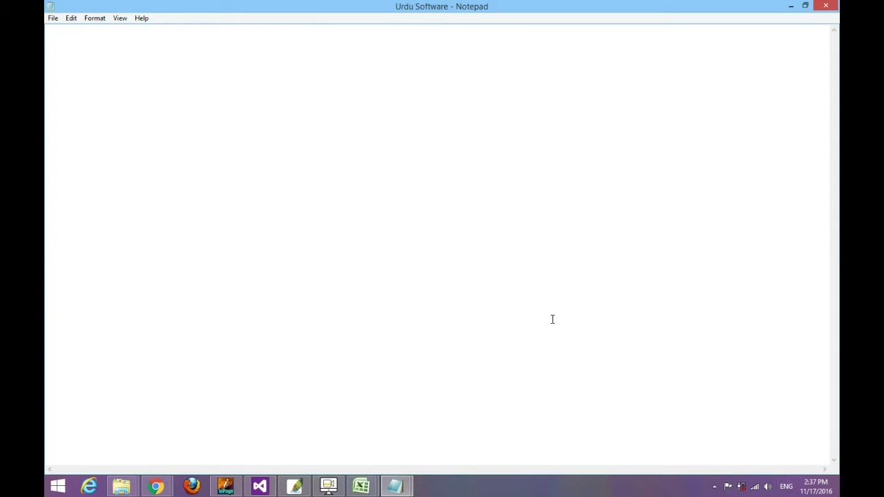
# Enter "abc" with the English keyboard and leave a blank line below it
pyautogui.write('abc')
pyautogui.press('Return')
pyautogui.press('Return')
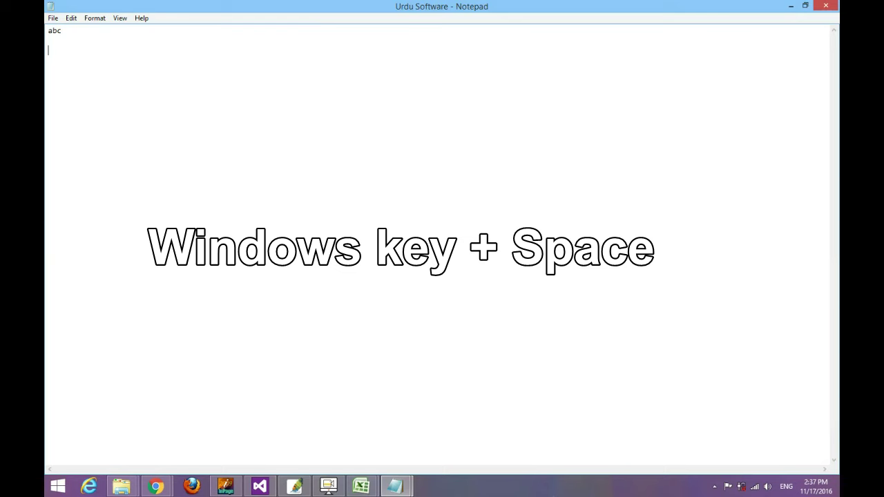
# Switch the input language to Urdu (Pakistan) and write "کیا حال ہے" below the English text
pyautogui.press('super+space')
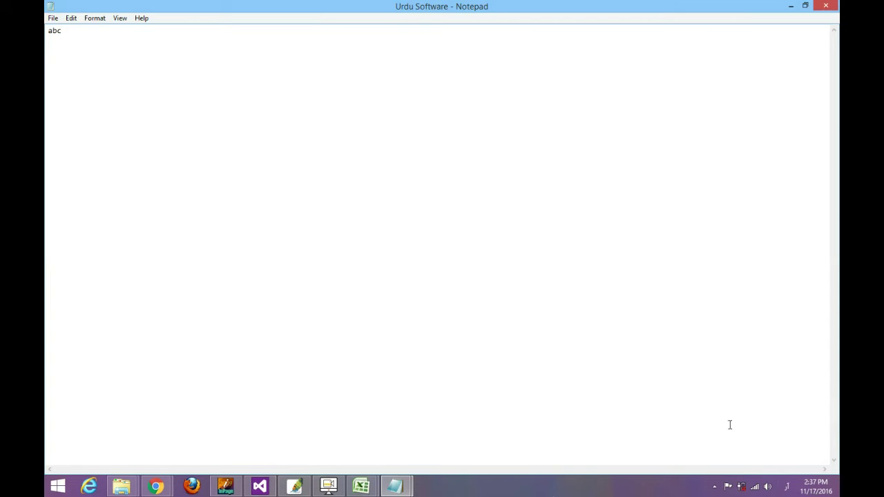
pyautogui.moveTo(789, 490)
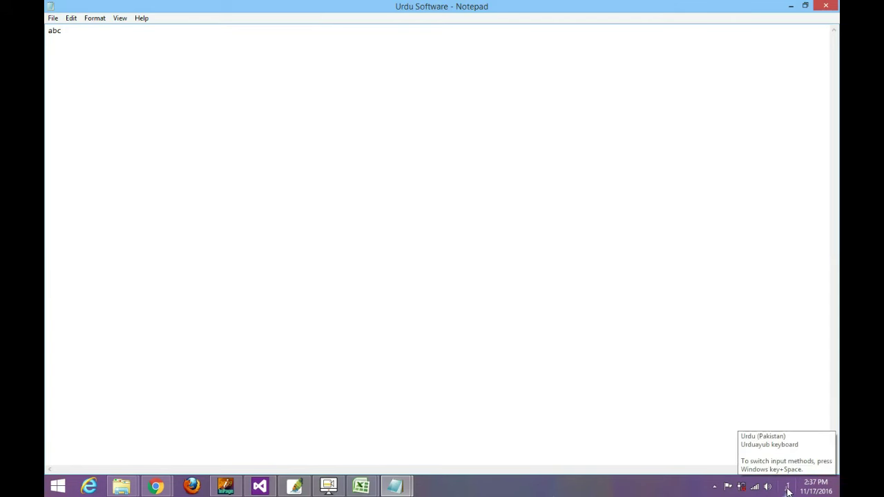
pyautogui.write('یکی')
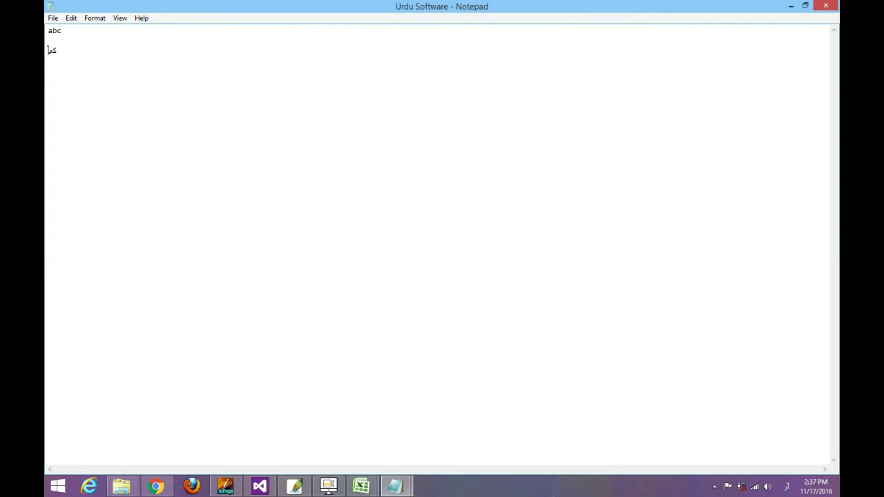
pyautogui.write('ا')
pyautogui.press('BackSpace')
pyautogui.write('ا حال')
pyautogui.write(' بتا')
pyautogui.press('BackSpace')
pyautogui.press('BackSpace')
pyautogui.write('ع')
pyautogui.write('ے')
# Switch the input language to English and back to Urdu, and minimize the Notepad window
pyautogui.press('super+space')
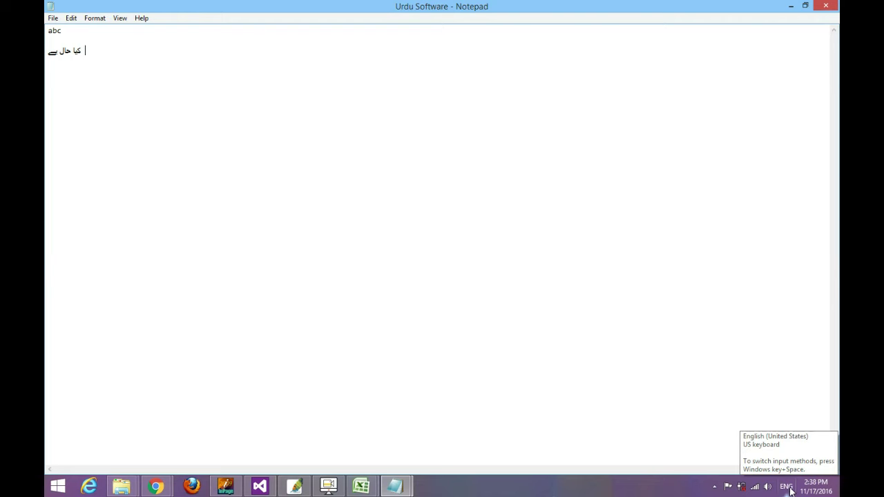
pyautogui.press('super+space')
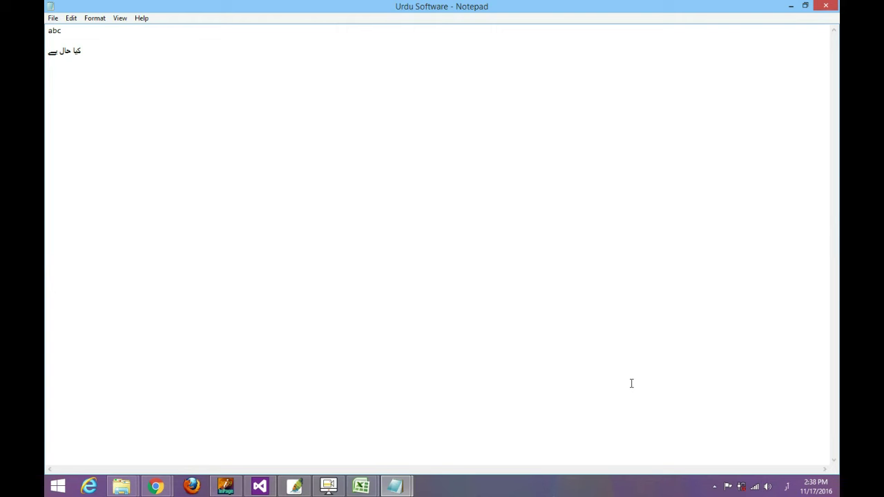
pyautogui.click(790, 6)
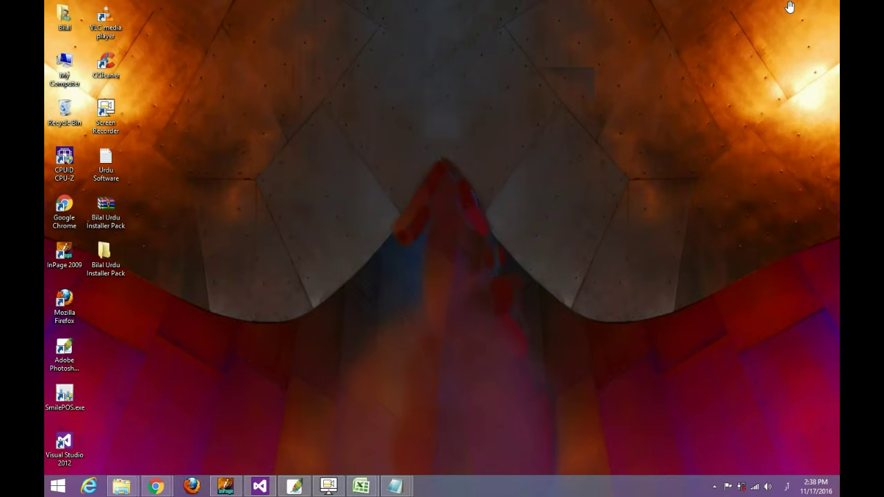